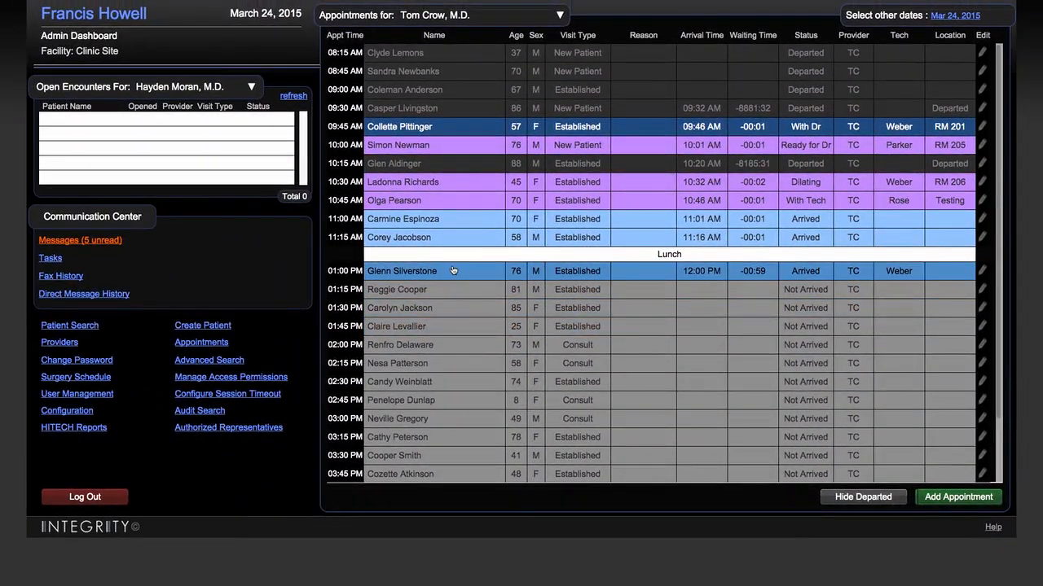
# Open the chart of the patient in the 01:00 PM appointment slot and start a new encounter.
pyautogui.click(454, 271)
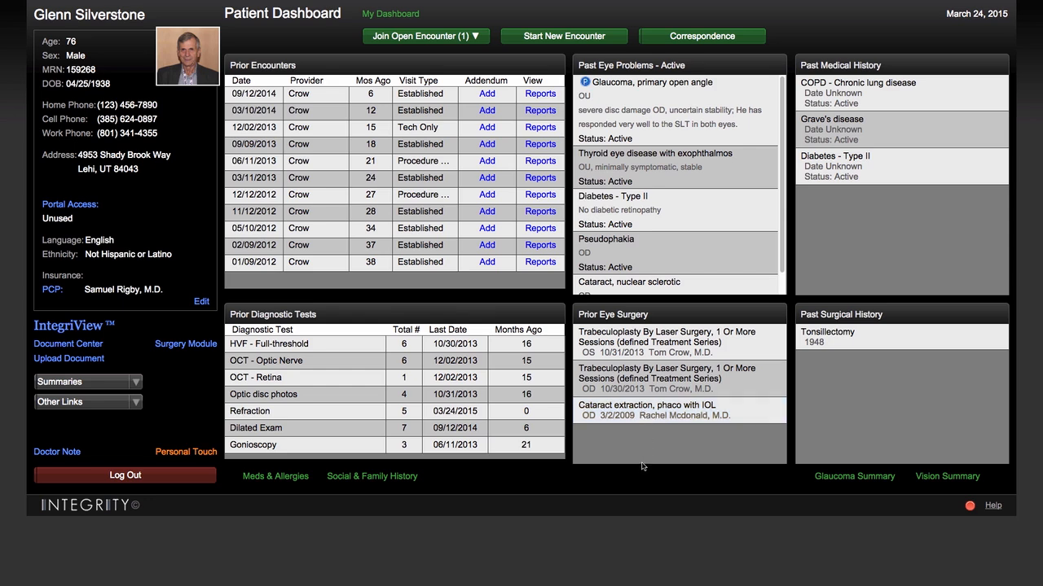
pyautogui.click(564, 38)
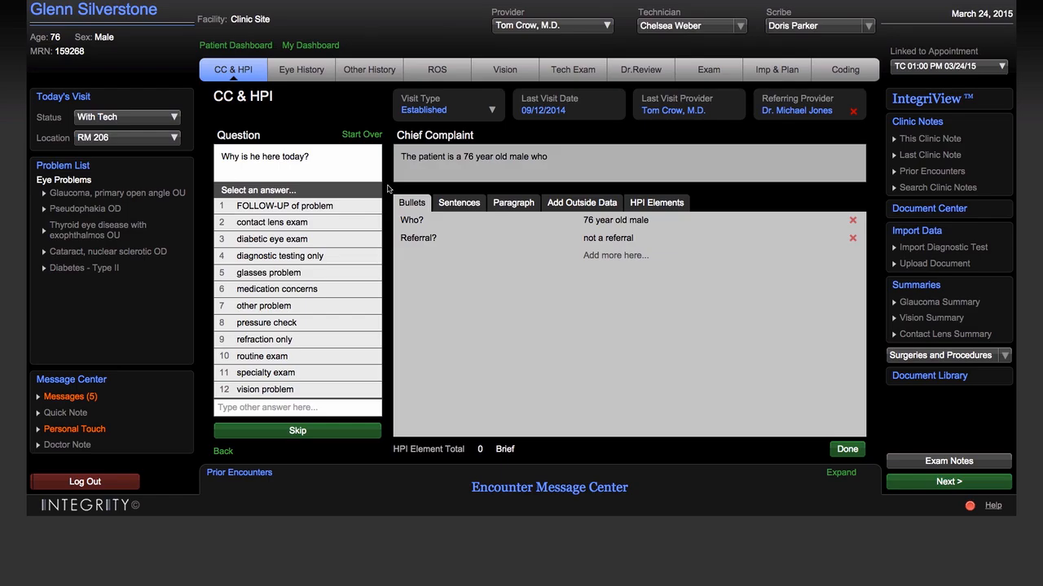
# Record the visit as follow-up of Diabetes - Type II that began a few months ago, with blurred vision and double vision.
pyautogui.click(334, 209)
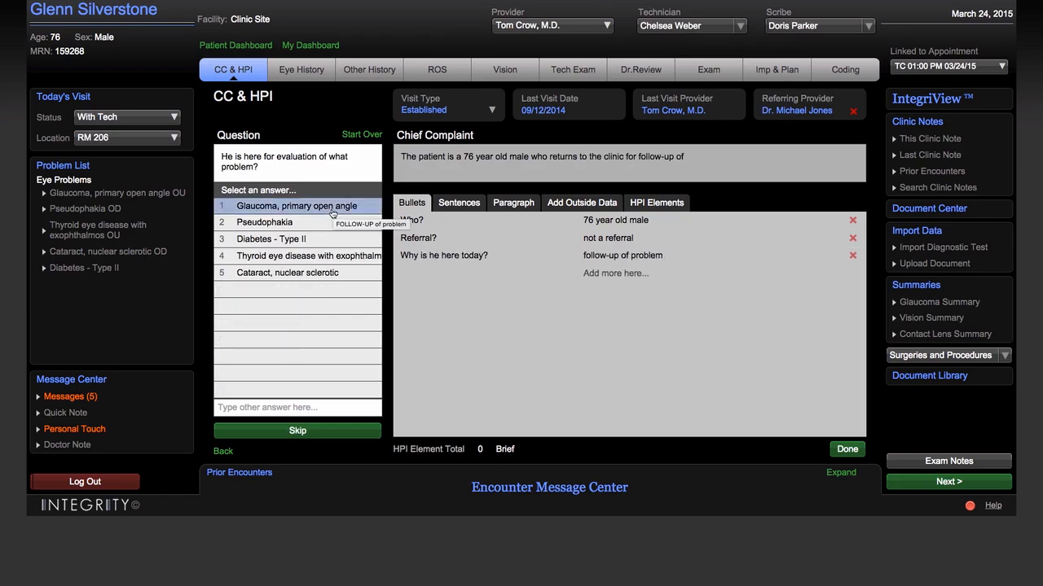
pyautogui.click(287, 246)
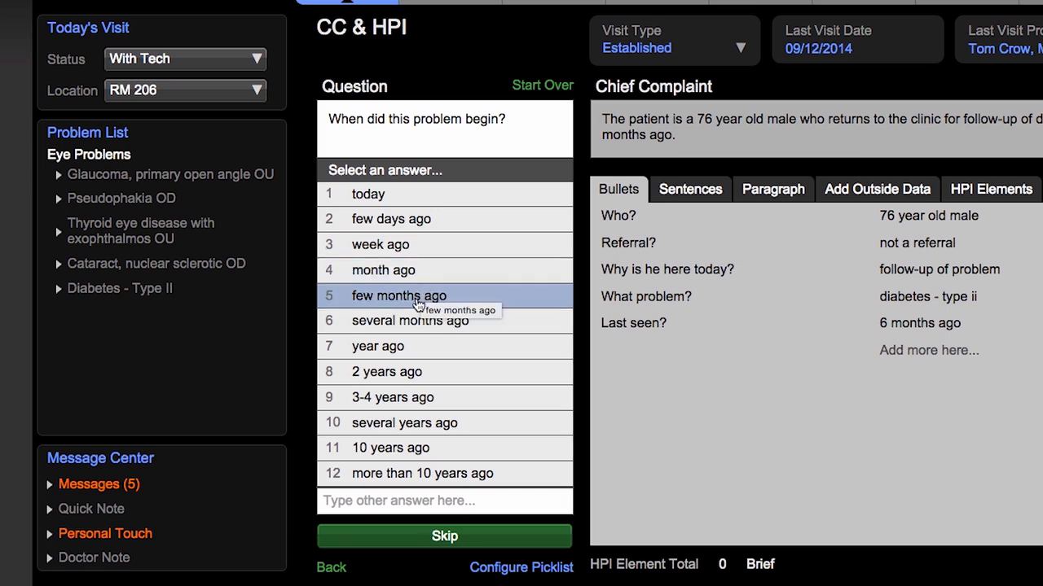
pyautogui.click(418, 298)
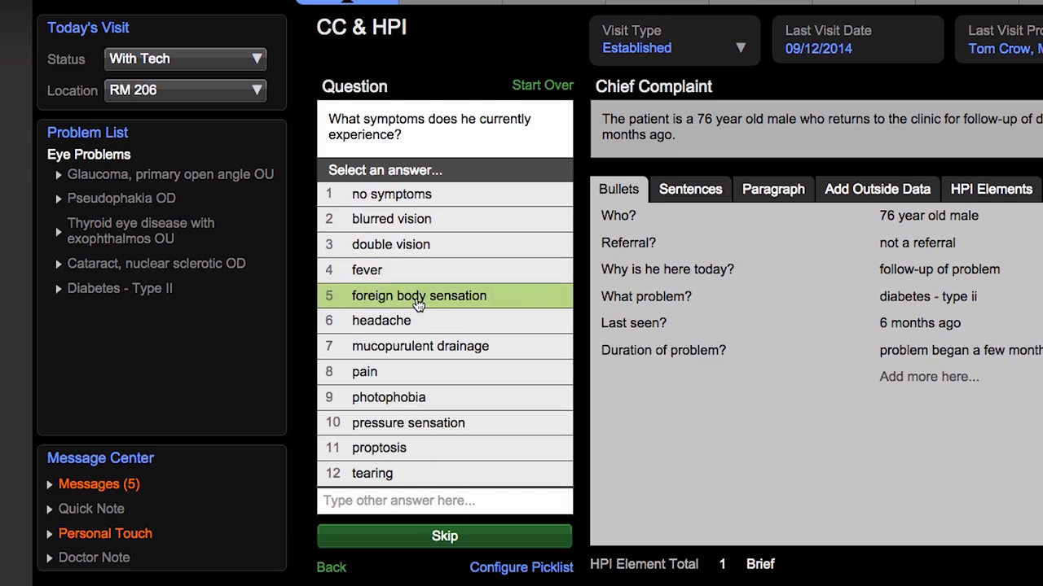
pyautogui.click(452, 236)
pyautogui.click(452, 242)
pyautogui.press('Return')
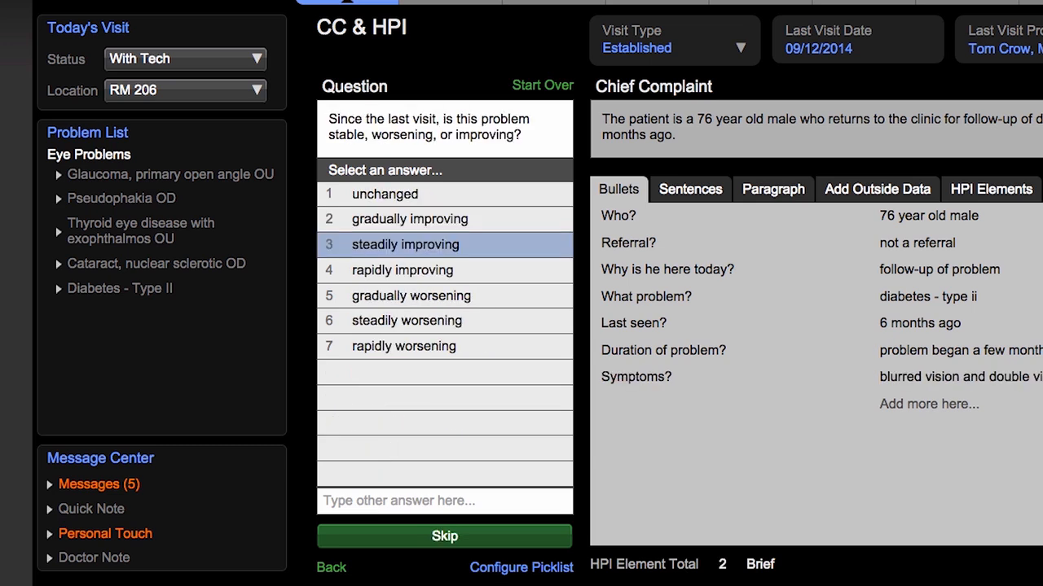
# Finish the history with steadily improving stability, aggravating severity, poor vision and no other complaints.
pyautogui.click(431, 252)
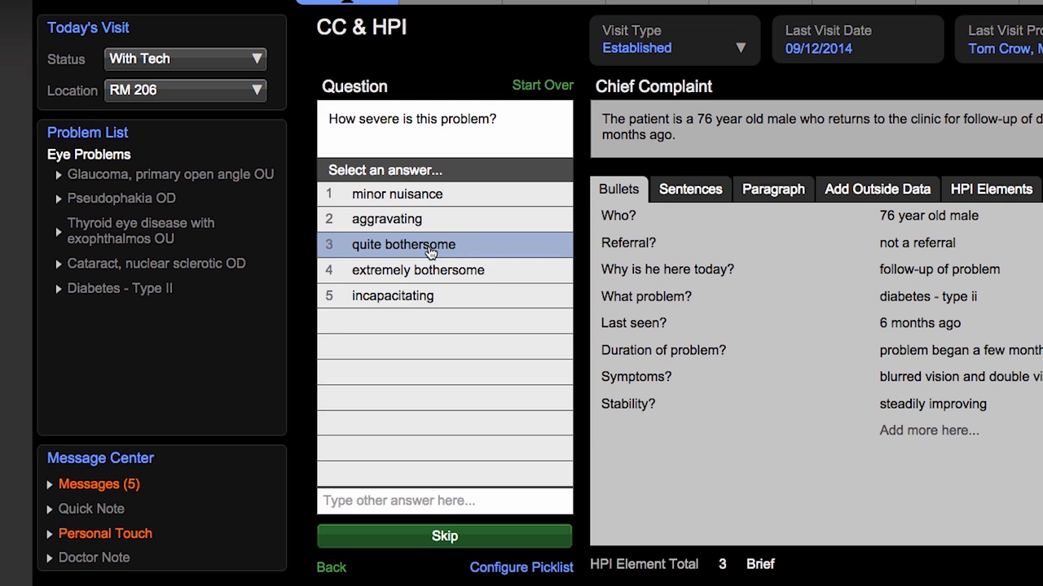
pyautogui.click(407, 222)
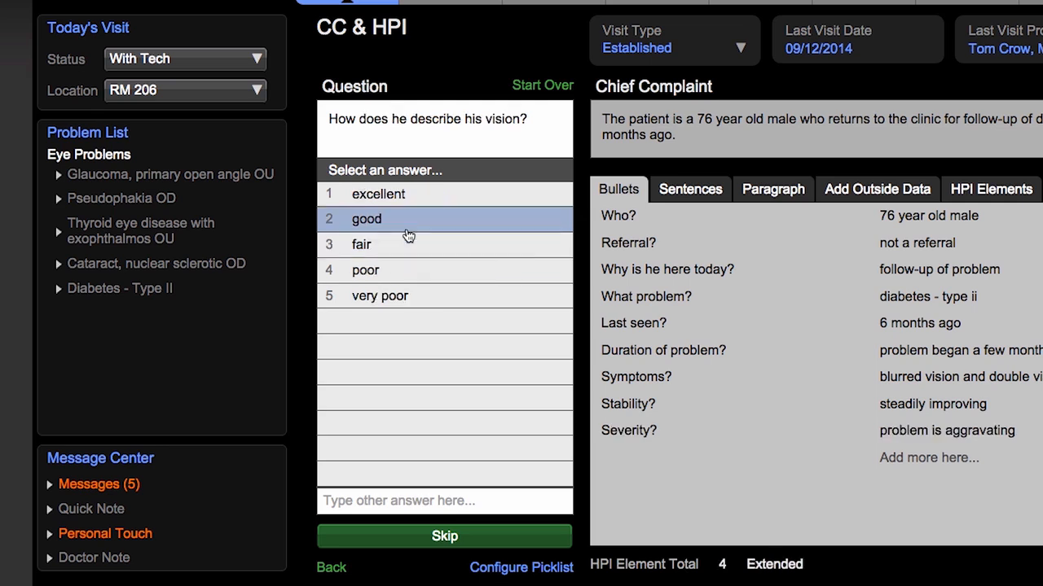
pyautogui.click(399, 272)
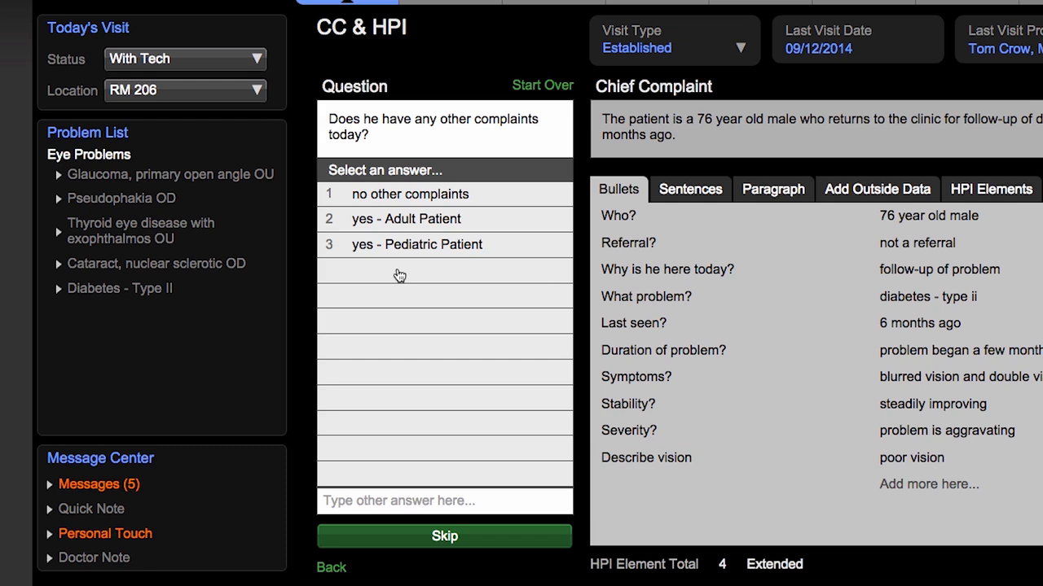
pyautogui.click(412, 203)
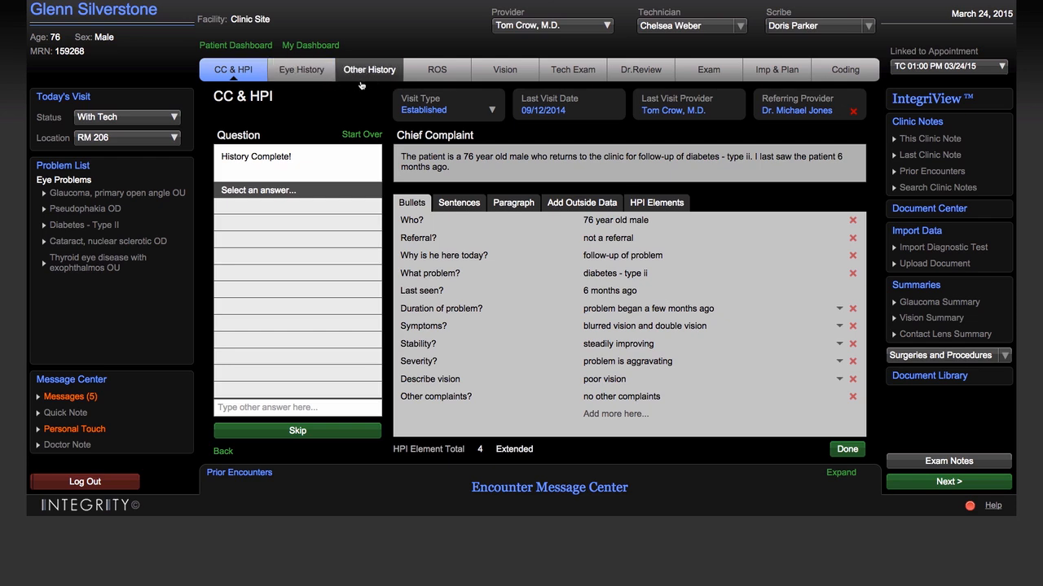
# Mark respiratory wheezing and musculoskeletal stiffness in the Review of Systems.
pyautogui.click(432, 73)
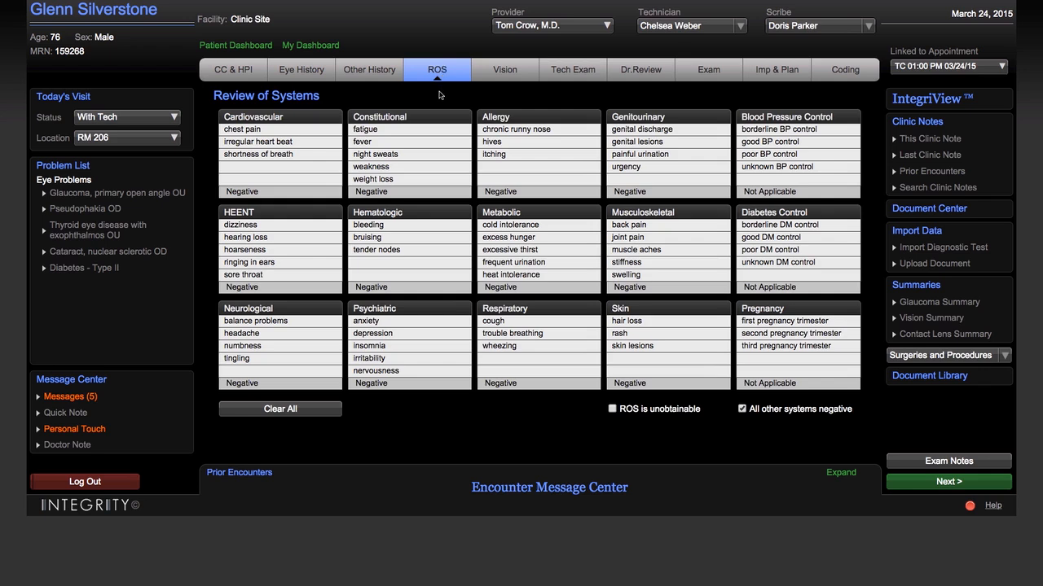
pyautogui.click(438, 155)
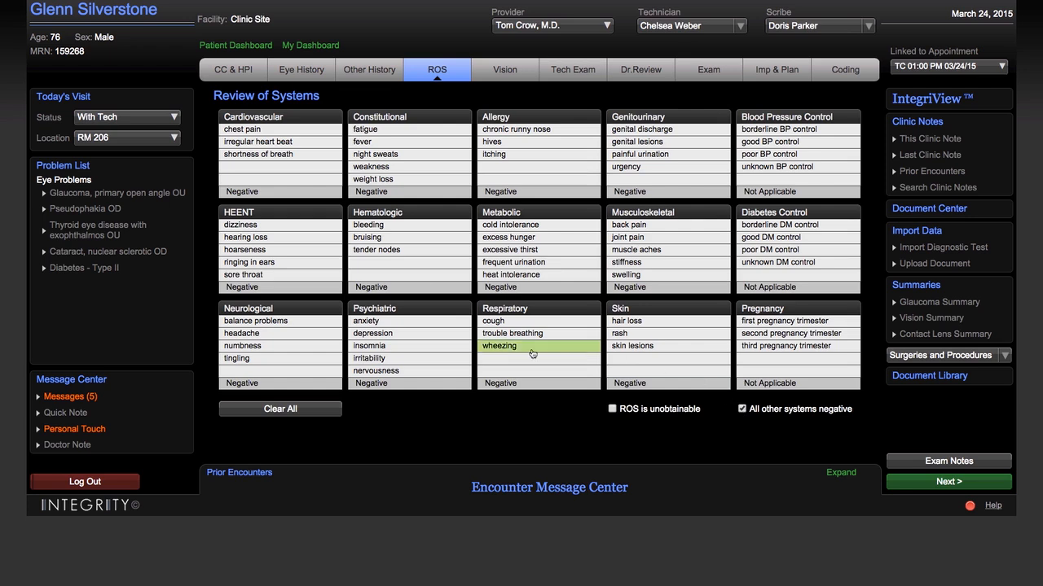
pyautogui.click(496, 348)
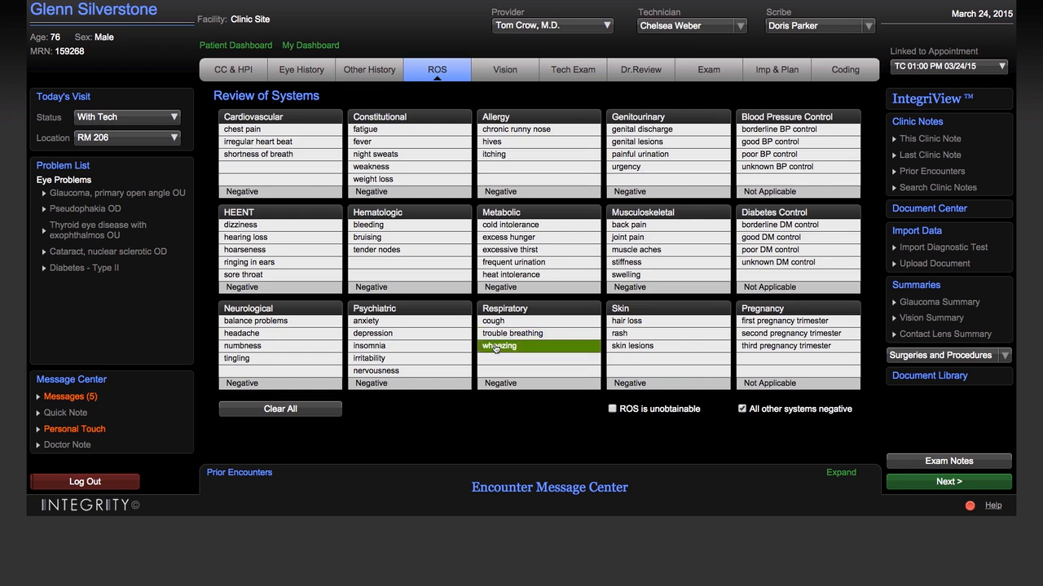
pyautogui.click(648, 265)
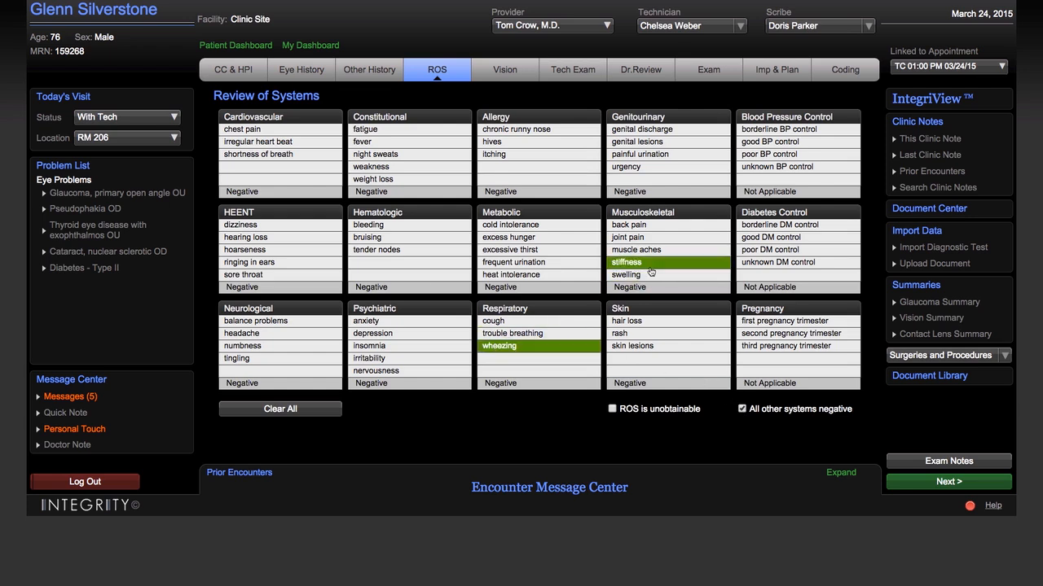
# Review the vision overview, and record dilation for both eyes (OU) in the technician exam.
pyautogui.click(509, 73)
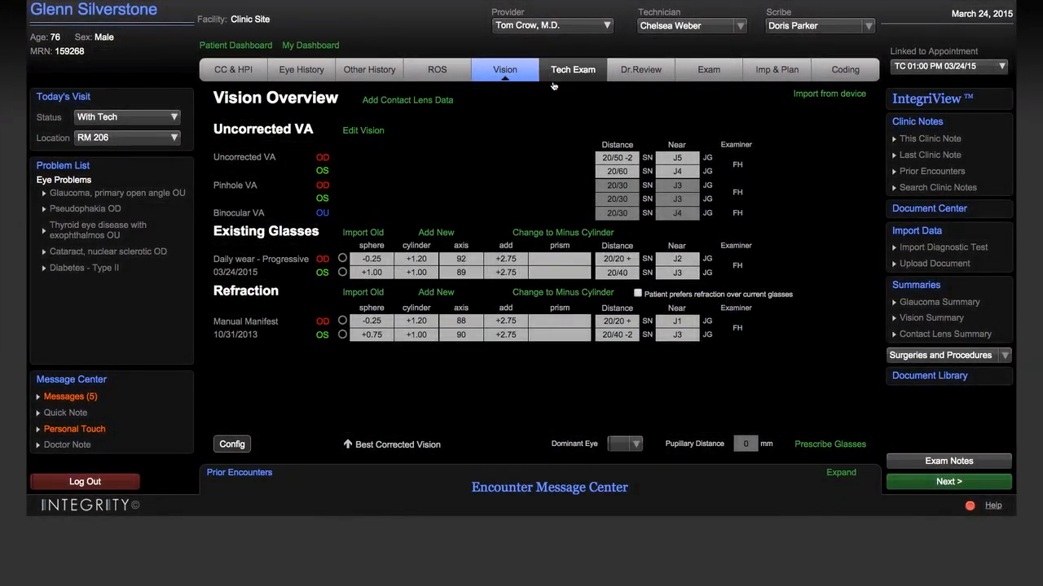
pyautogui.click(591, 83)
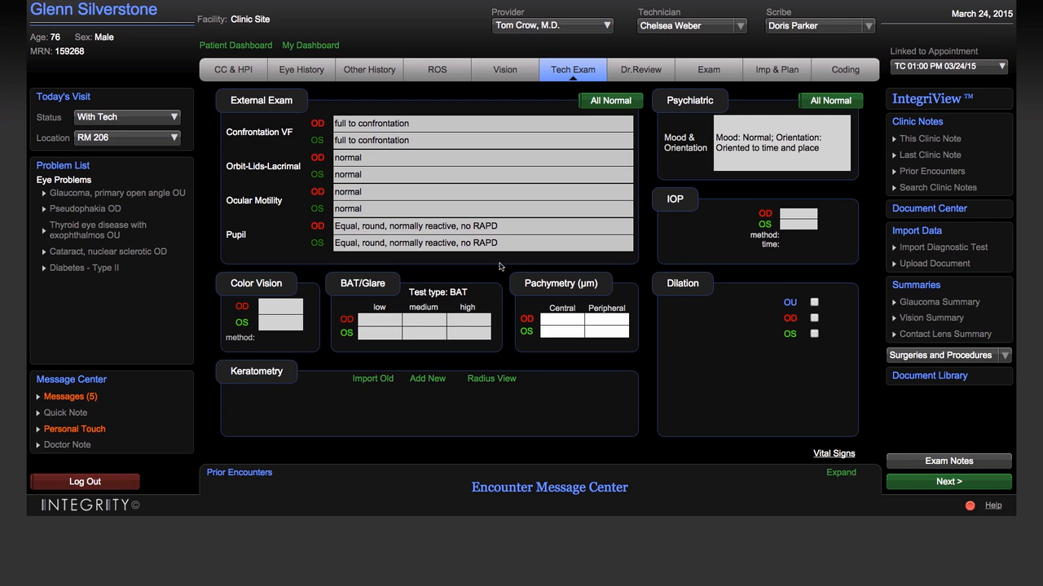
pyautogui.click(814, 302)
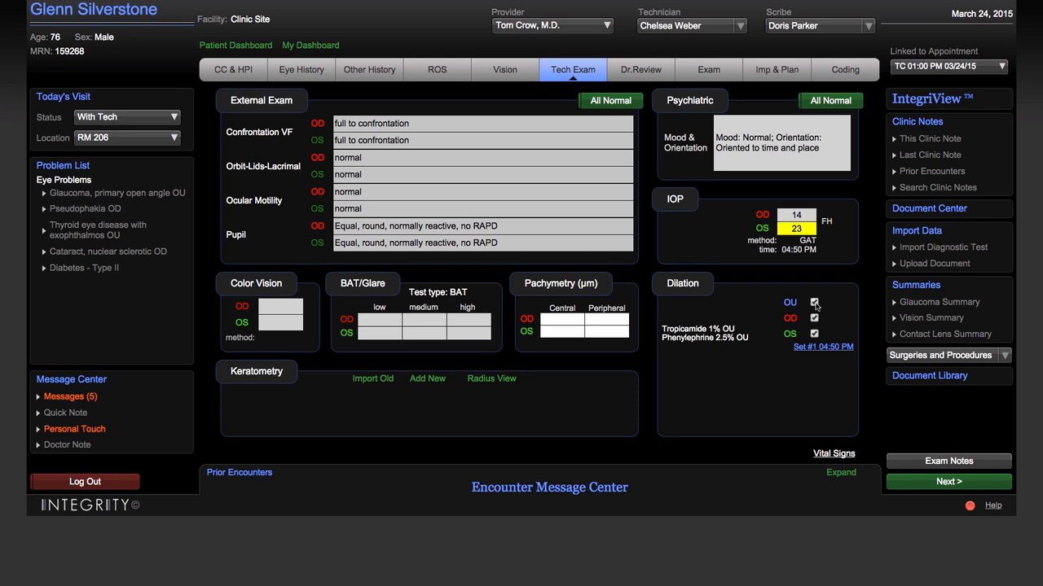
# Compare the 10/31/13 optic disc photos and 10/30/13 HVF full-threshold tests of both eyes in IntegriView, then close it.
pyautogui.click(664, 69)
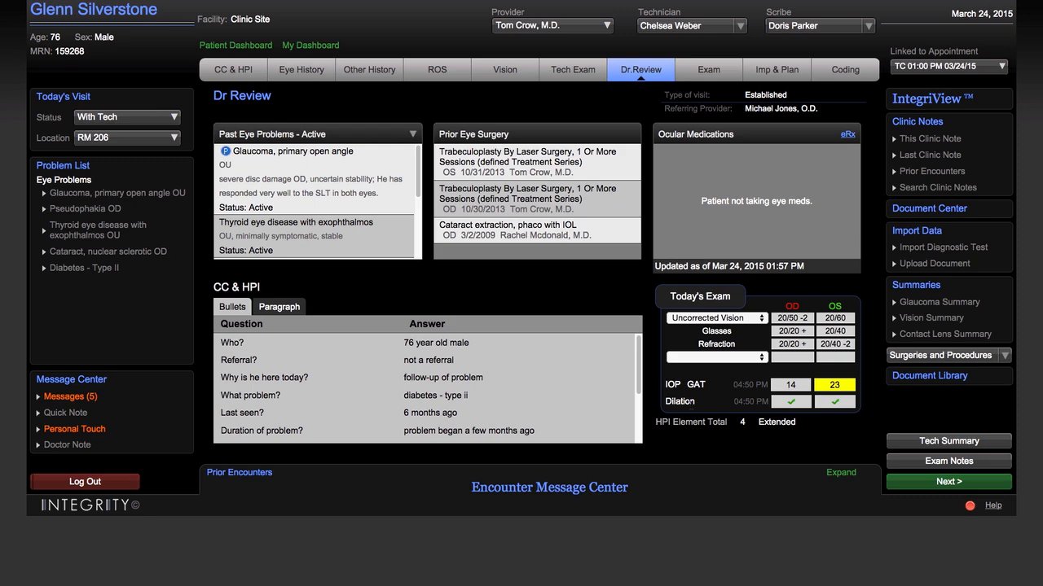
pyautogui.click(899, 108)
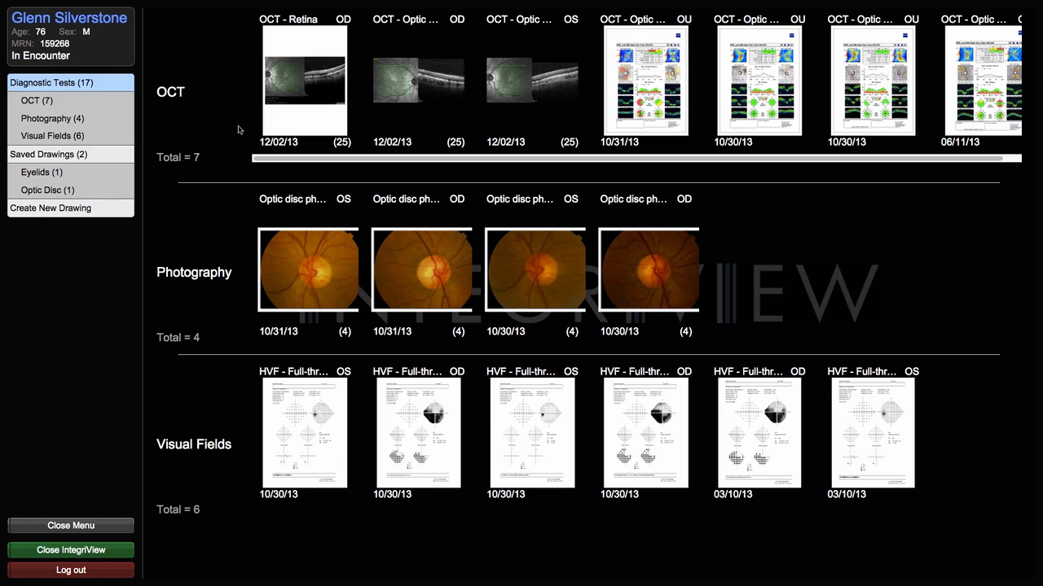
pyautogui.click(335, 273)
pyautogui.click(413, 275)
pyautogui.click(421, 409)
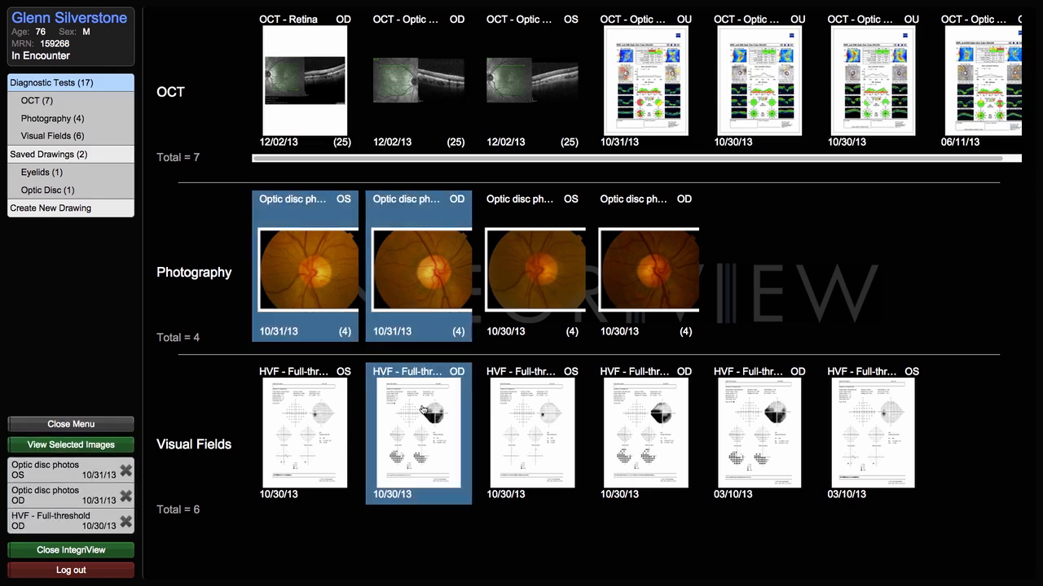
pyautogui.click(307, 415)
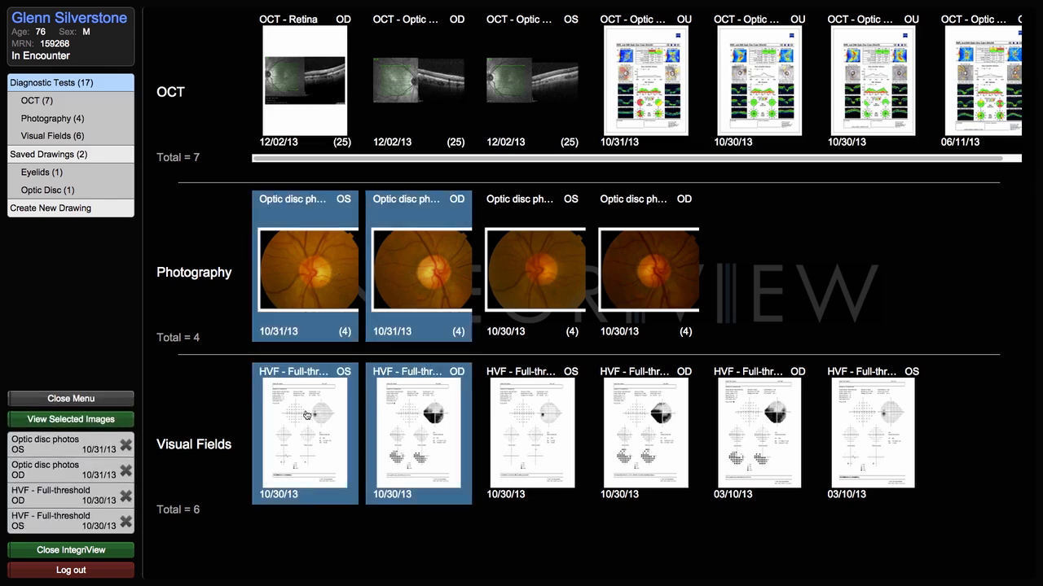
pyautogui.click(126, 422)
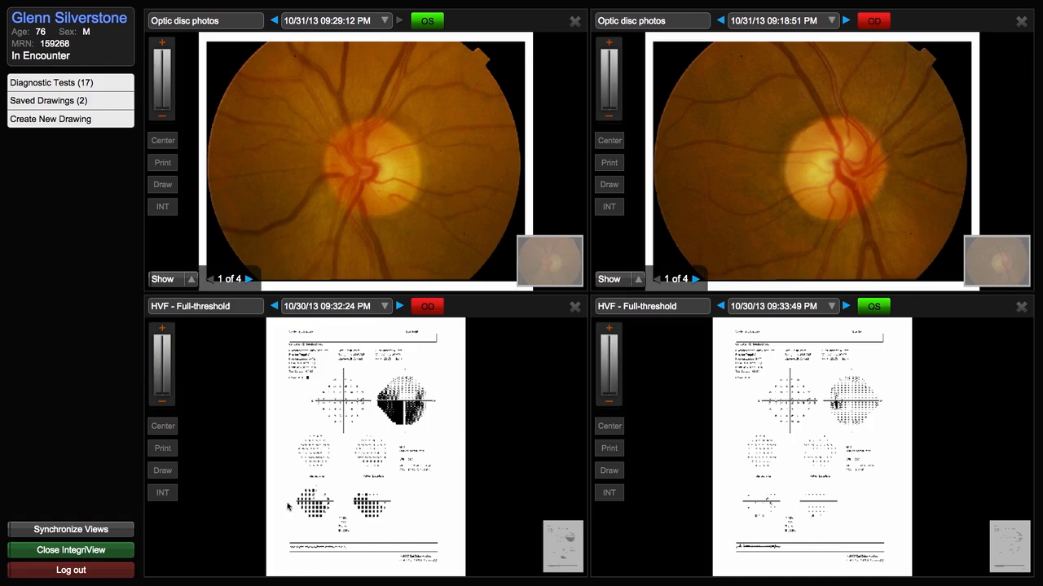
pyautogui.click(130, 552)
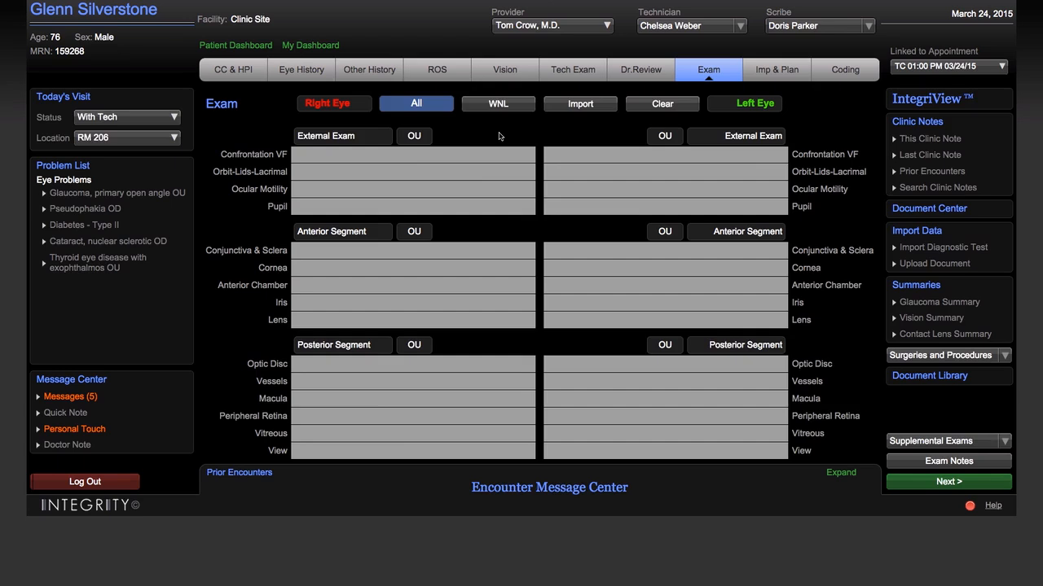
# Fill the eye exam with within-normal-limits findings, and set the right macula to extensive supero-nasal exudate under Diabetic Retinopathy.
pyautogui.click(497, 105)
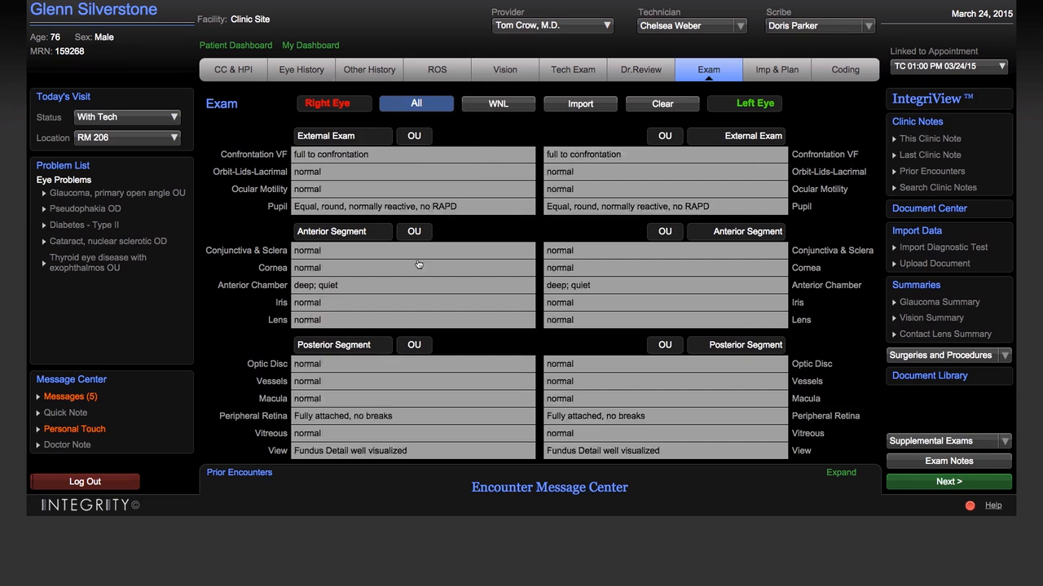
pyautogui.click(316, 403)
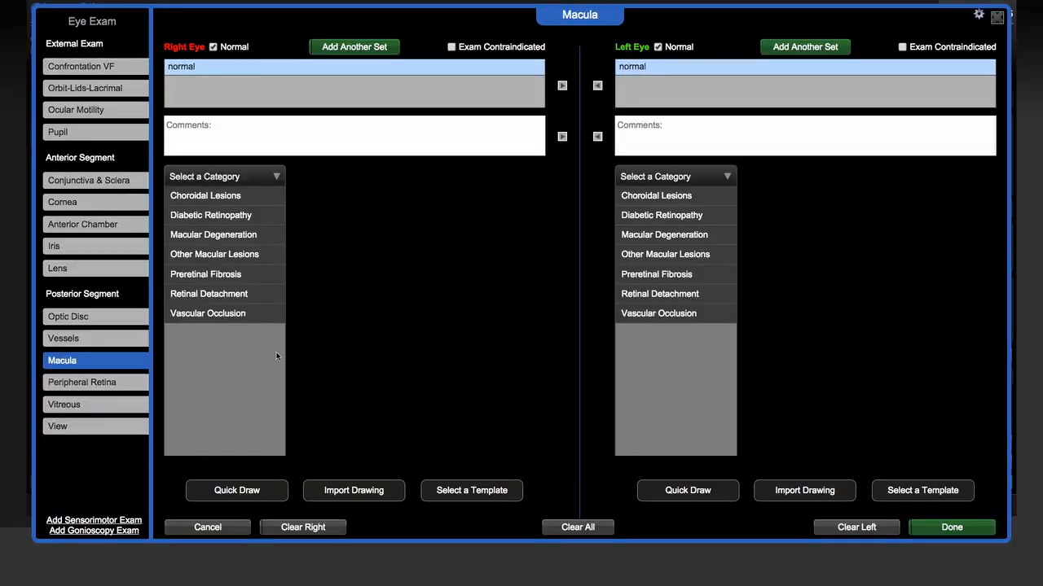
pyautogui.click(209, 214)
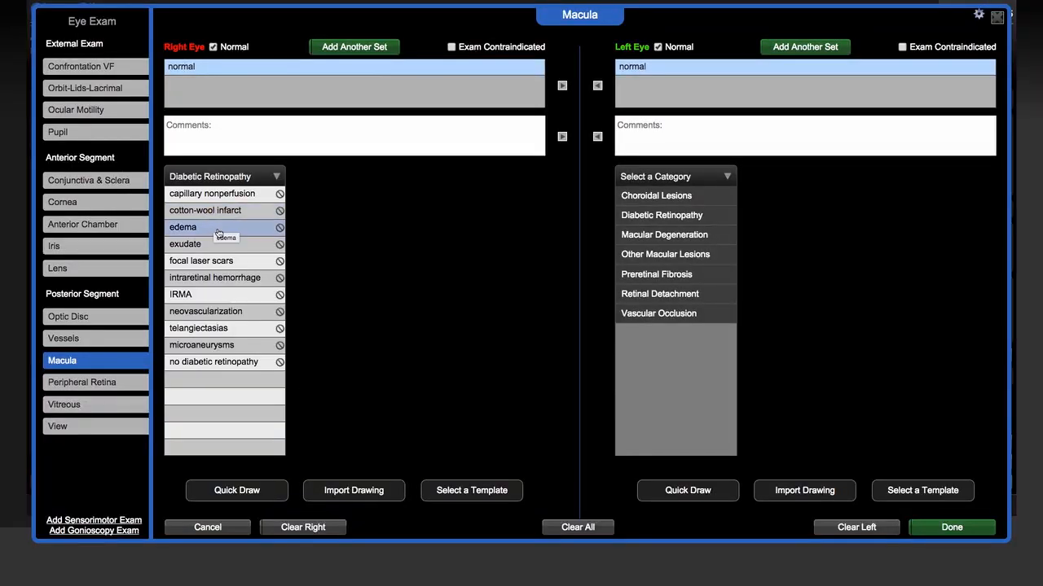
pyautogui.click(224, 246)
pyautogui.click(366, 231)
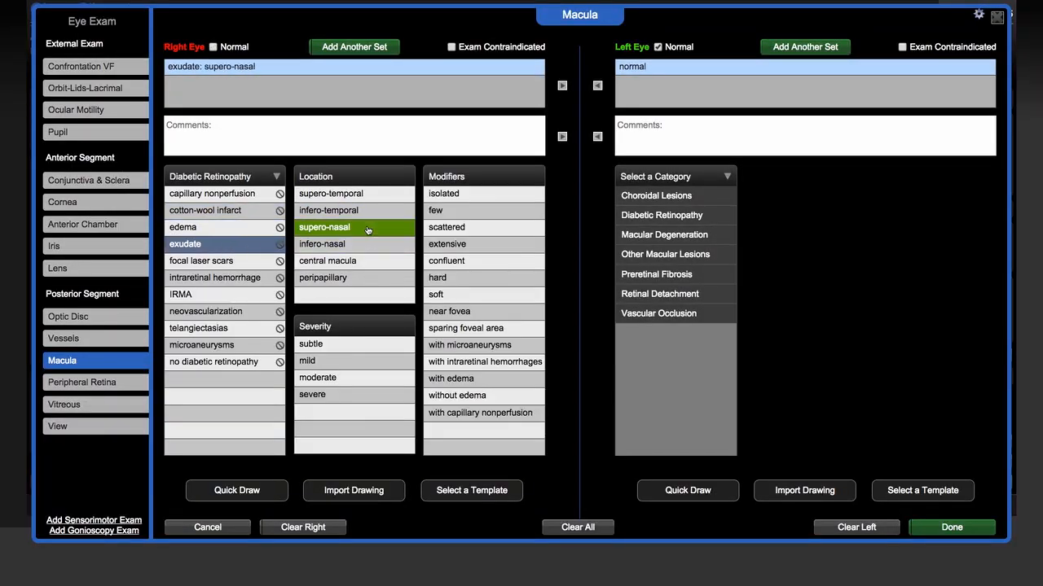
pyautogui.click(448, 244)
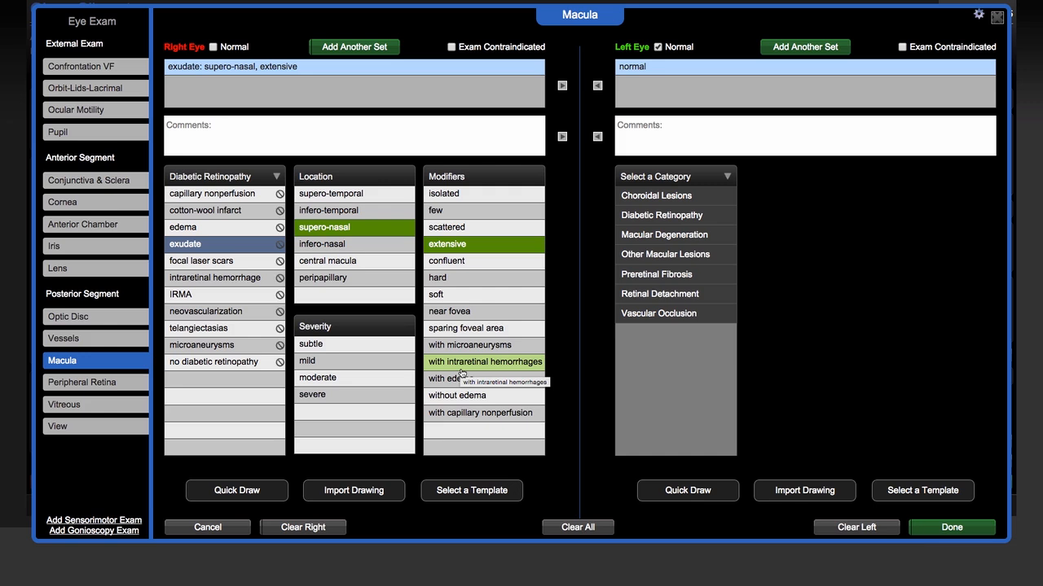
# Stamp red hemorrhage spots above the optic disc on a quick drawing of the right eye, and save the drawing and macula findings.
pyautogui.click(268, 497)
pyautogui.moveTo(869, 483); pyautogui.dragTo(913, 180)
pyautogui.click(864, 133)
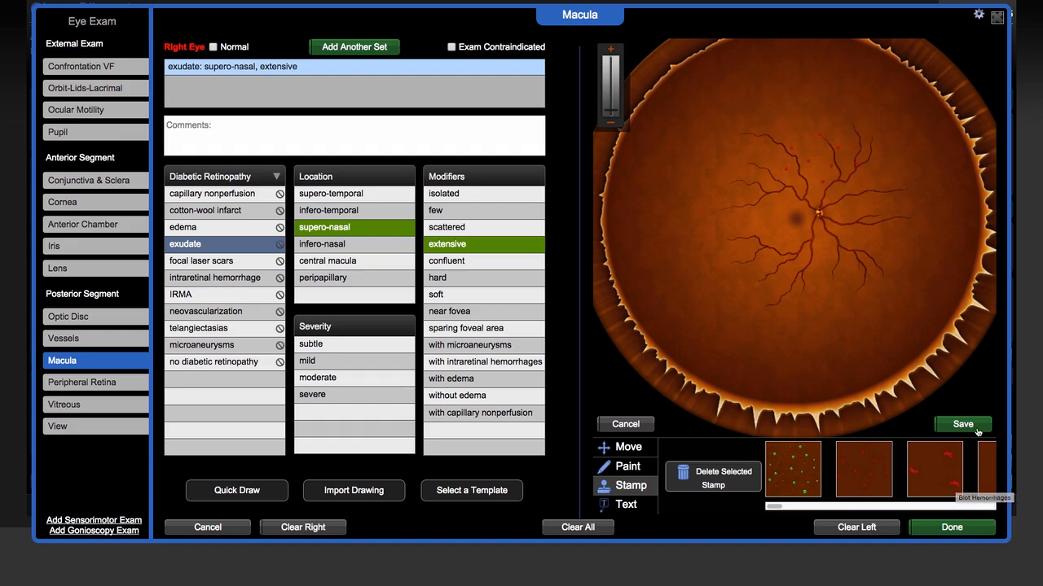
pyautogui.click(976, 430)
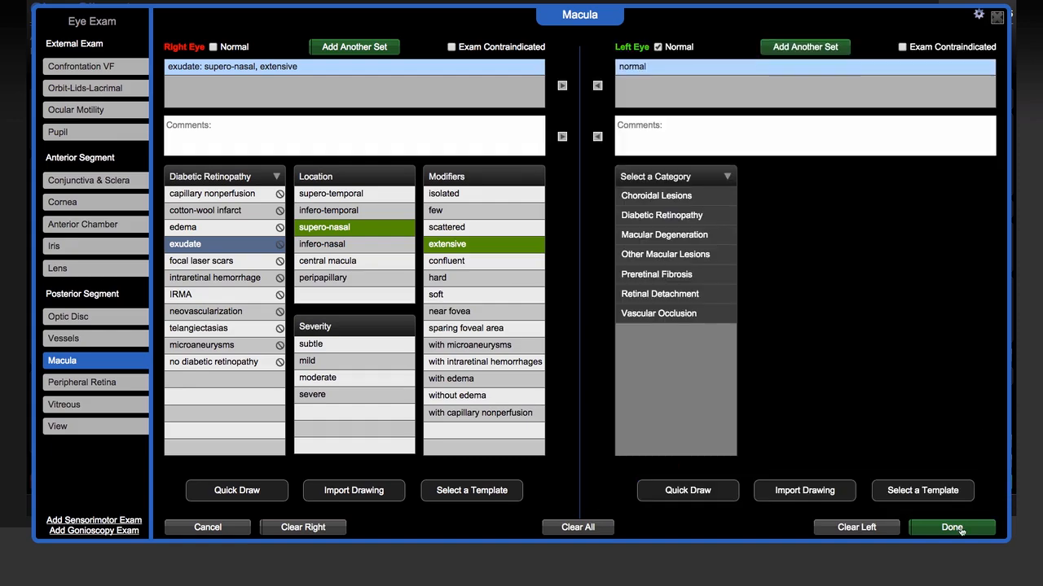
pyautogui.click(960, 529)
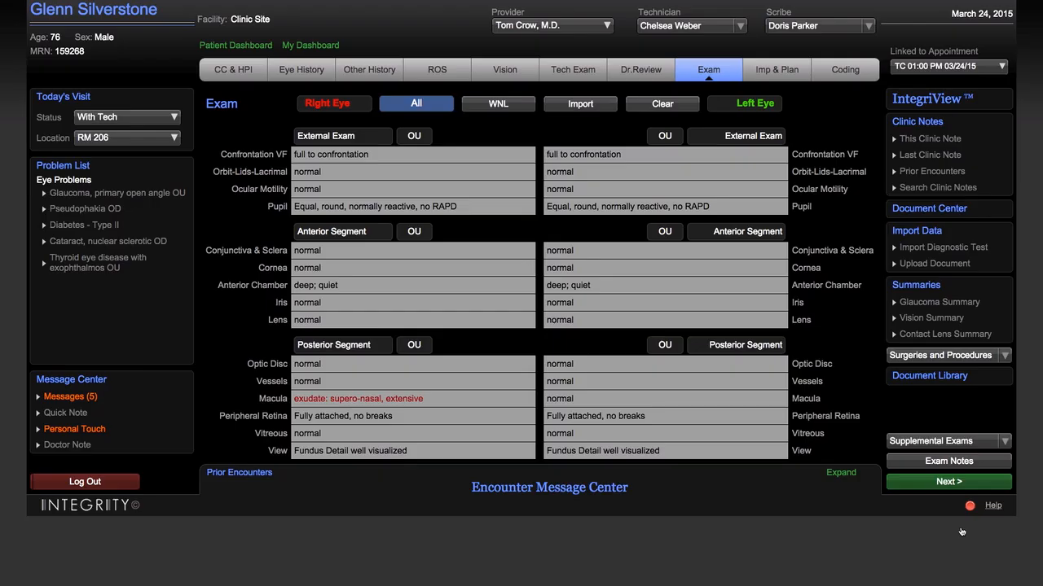
# Accept the suggested diagnoses of background and severe nonproliferative diabetic retinopathy into the encounter's impression.
pyautogui.click(777, 71)
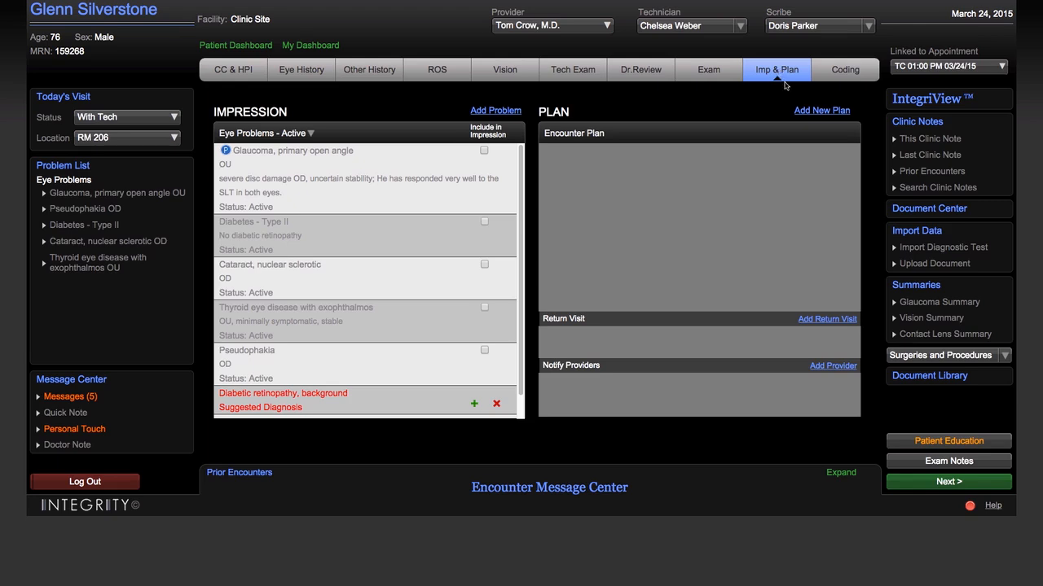
pyautogui.scroll(-1, 505, 197)
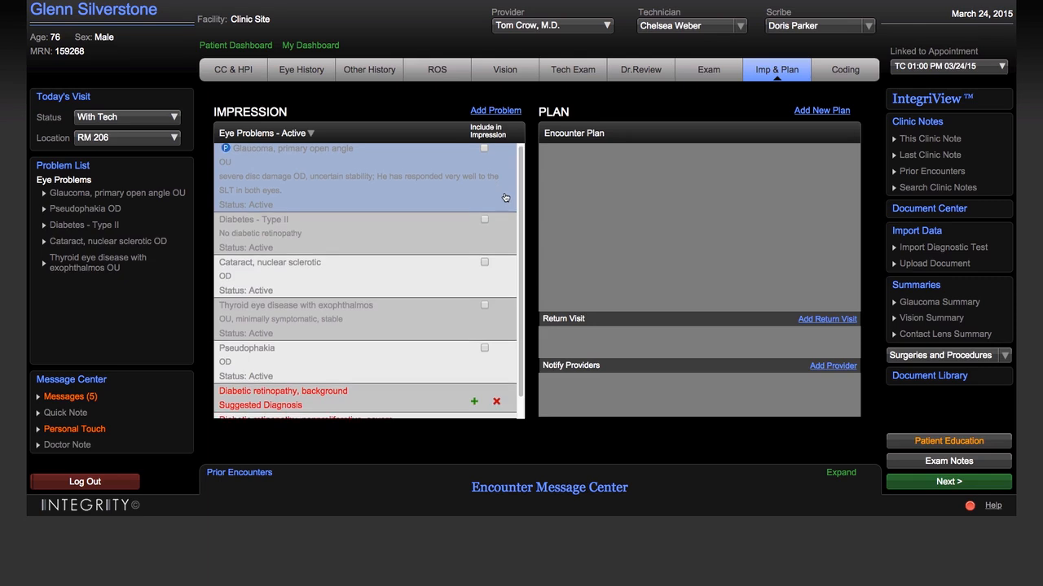
pyautogui.scroll(-1, 489, 375)
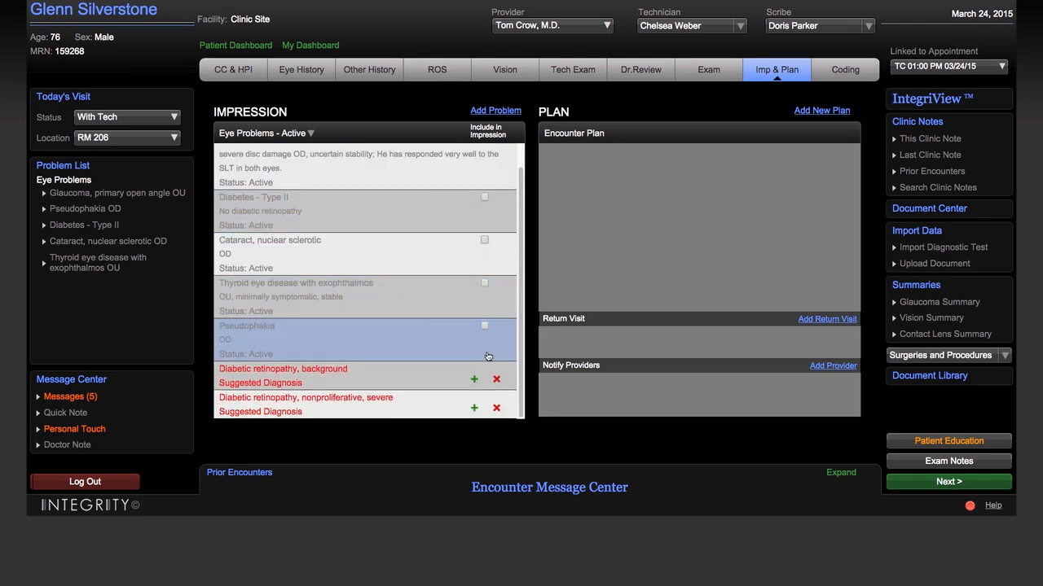
pyautogui.click(474, 408)
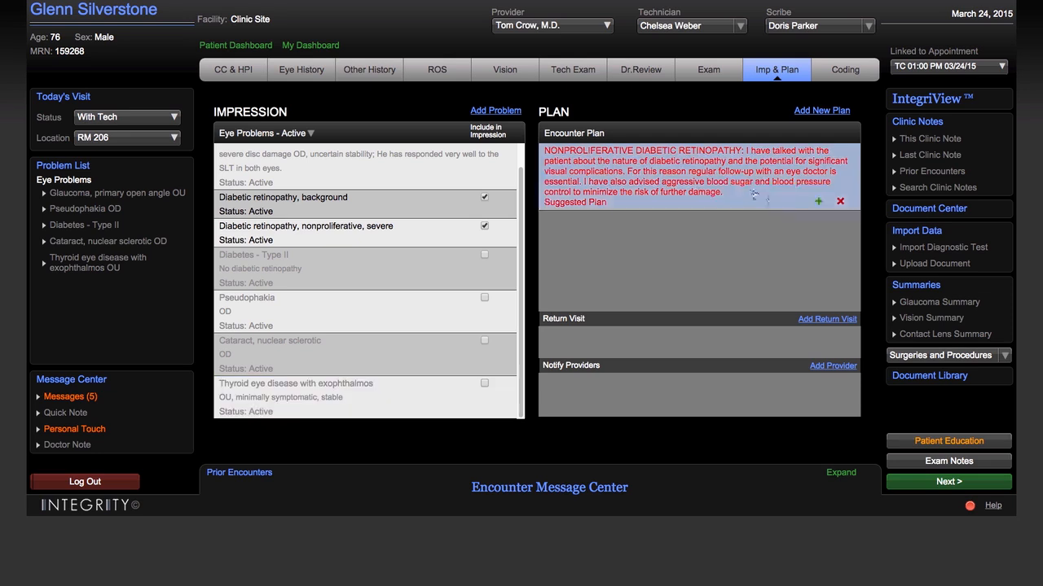
# Accept the suggested nonproliferative diabetic retinopathy plan, and set up a return visit in 1 month with the encounter's provider.
pyautogui.click(819, 203)
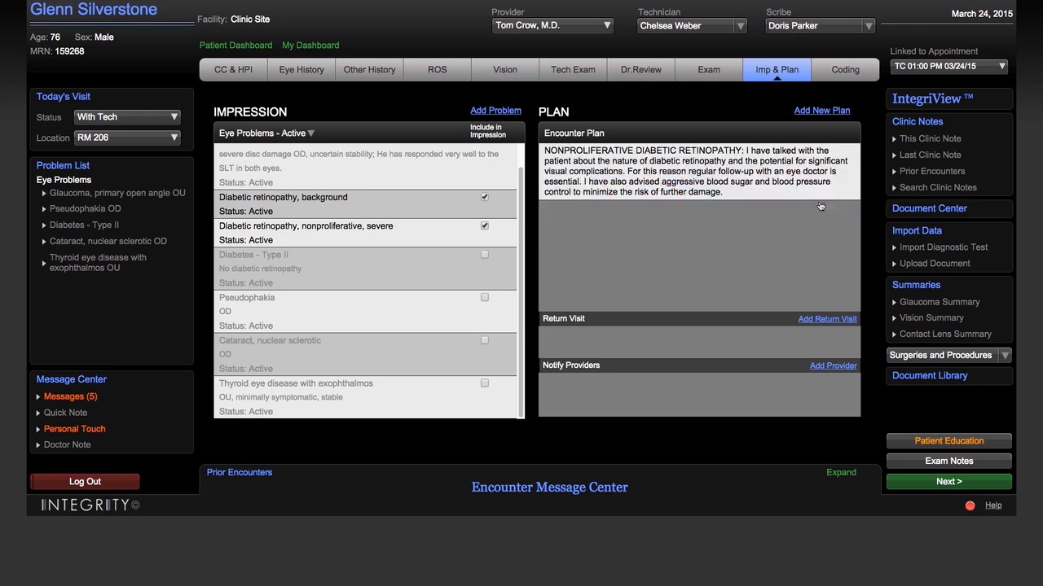
pyautogui.click(823, 320)
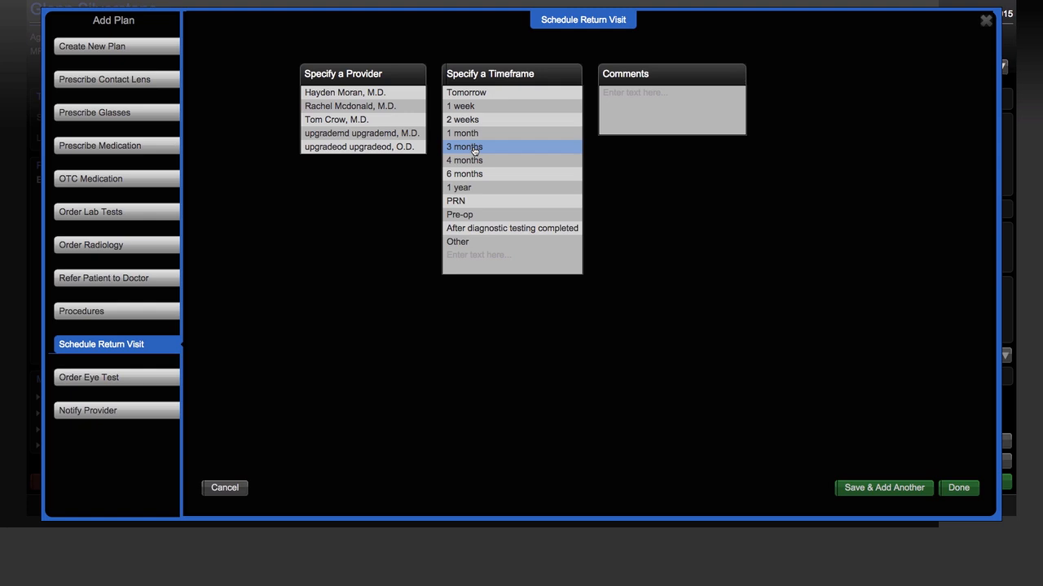
pyautogui.click(473, 137)
pyautogui.click(336, 119)
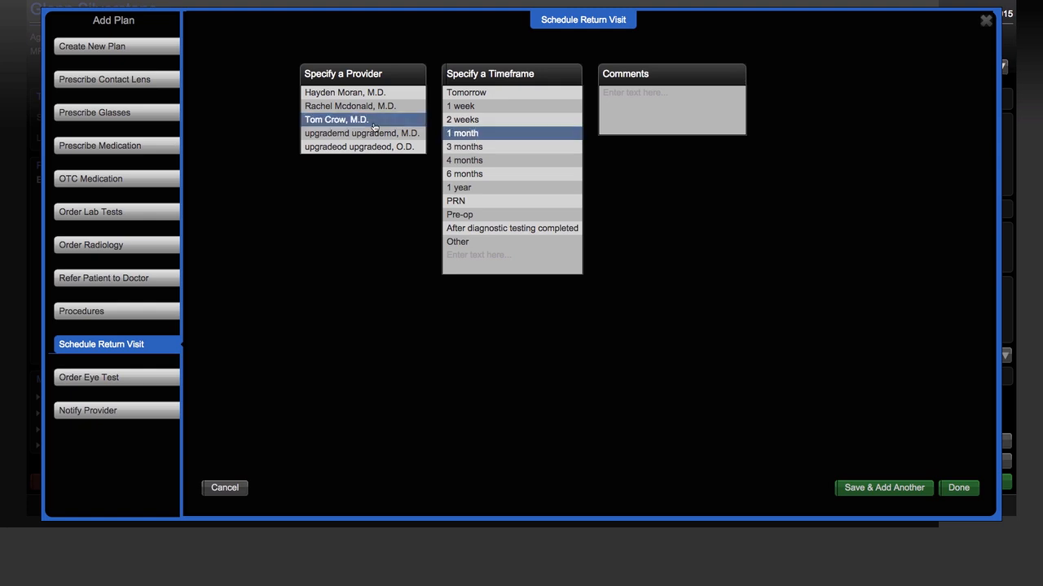
# Notify the comprehensive optometry provider in Belton with a follow-up letter, the complete encounter note and images, using Direct communication.
pyautogui.click(122, 413)
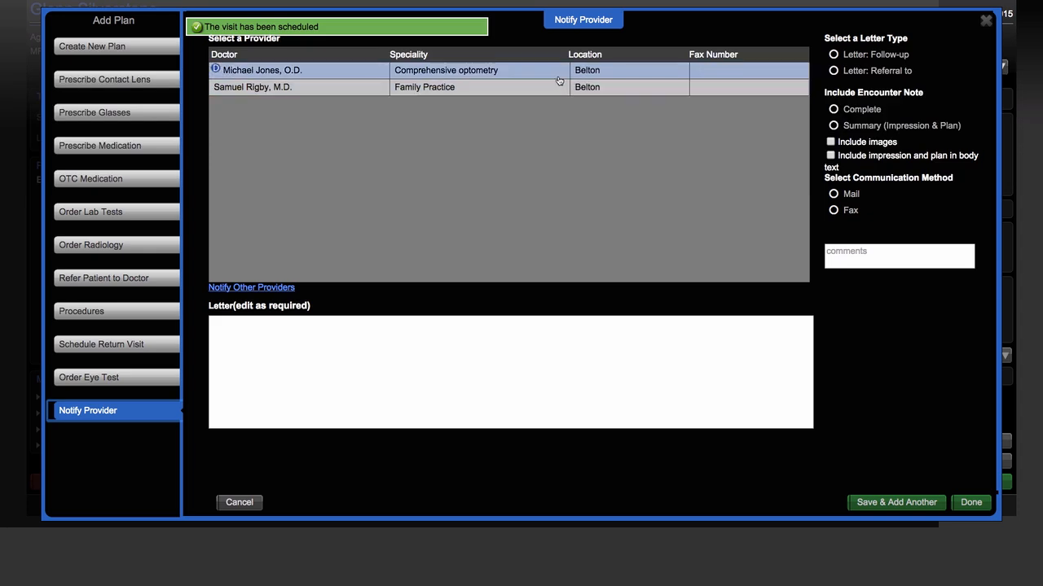
pyautogui.click(559, 78)
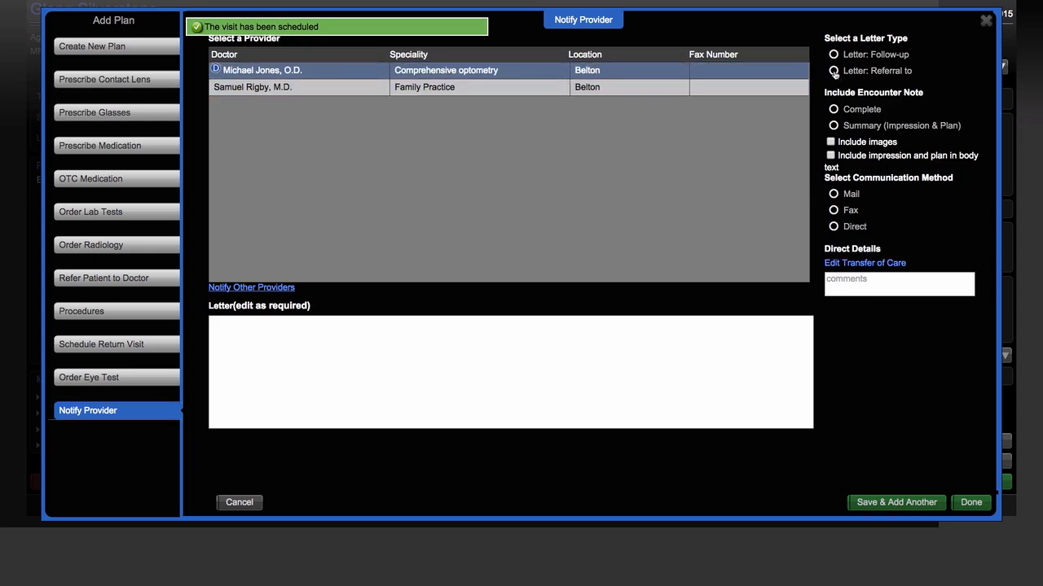
pyautogui.click(833, 56)
pyautogui.click(834, 109)
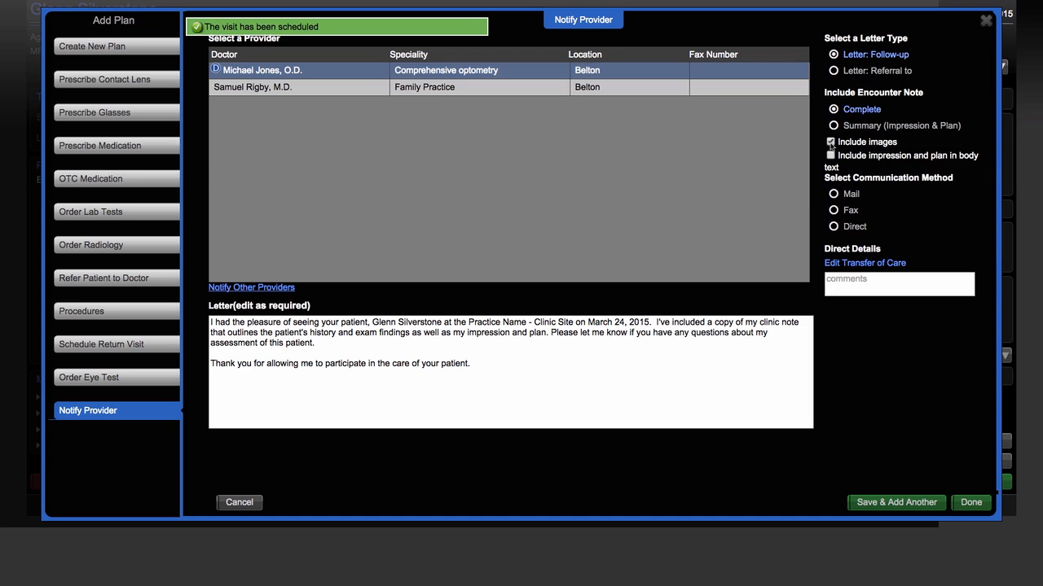
pyautogui.click(834, 226)
pyautogui.click(970, 503)
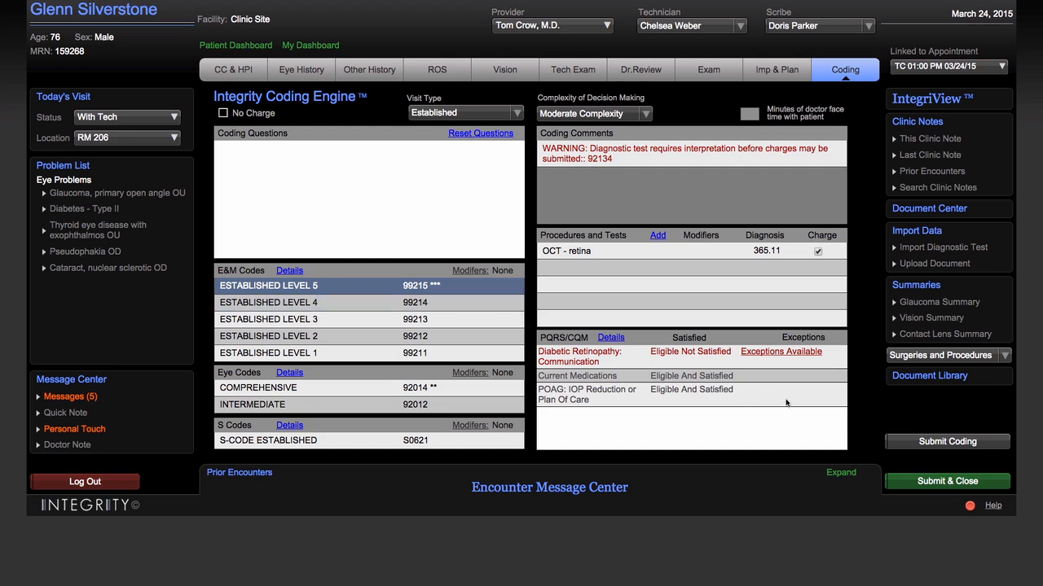
# Submit the encounter's coding and close the encounter.
pyautogui.click(917, 482)
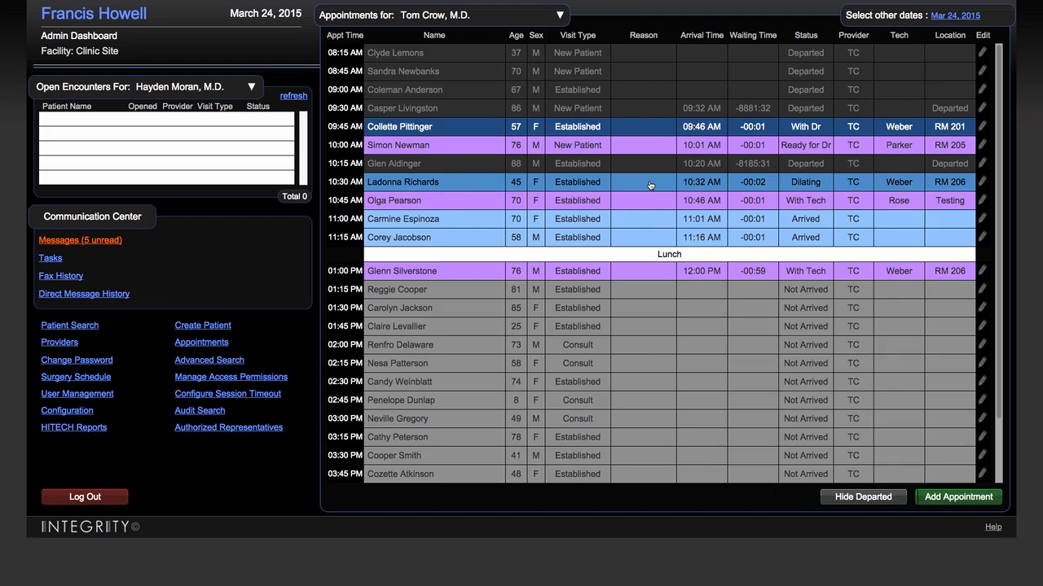